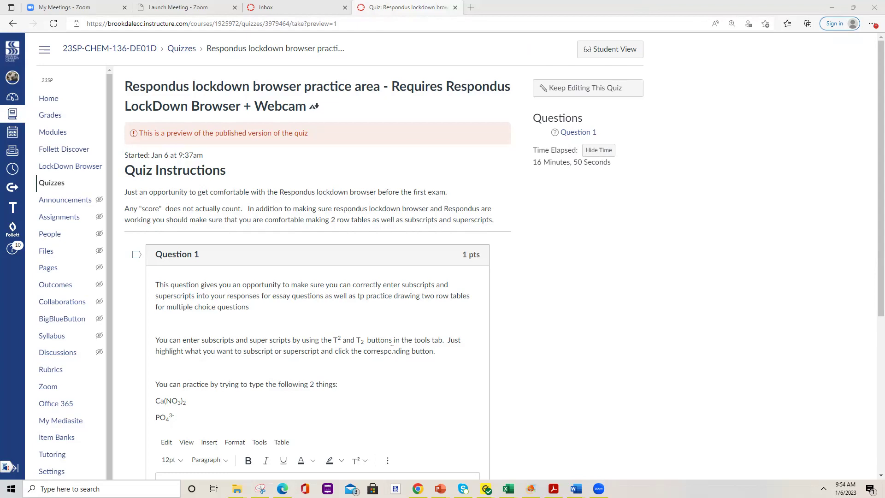
- Read Question 1's instructions on entering subscripts and superscripts and drawing two row tables
scroll(549, 306, down, 3)
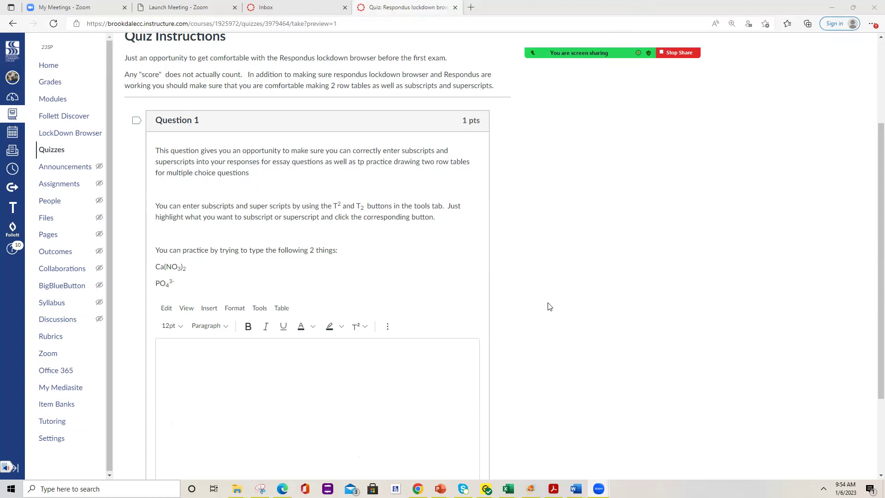
scroll(390, 256, up, 3)
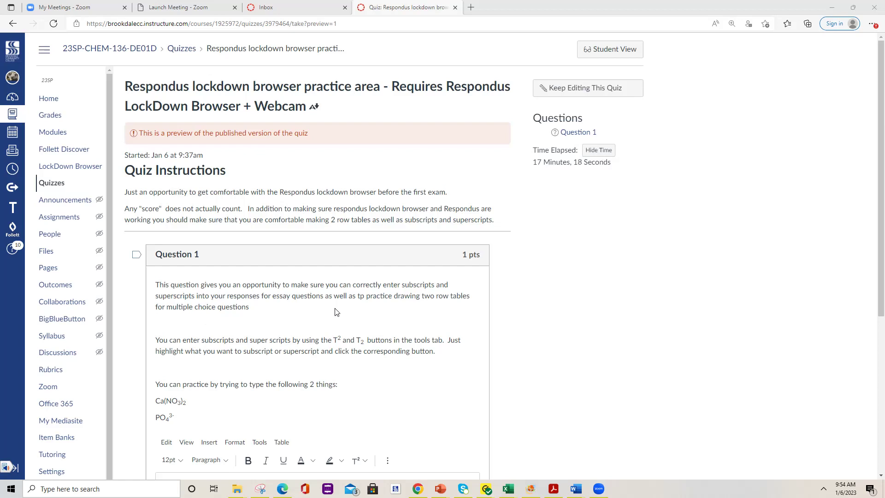
scroll(336, 312, down, 3)
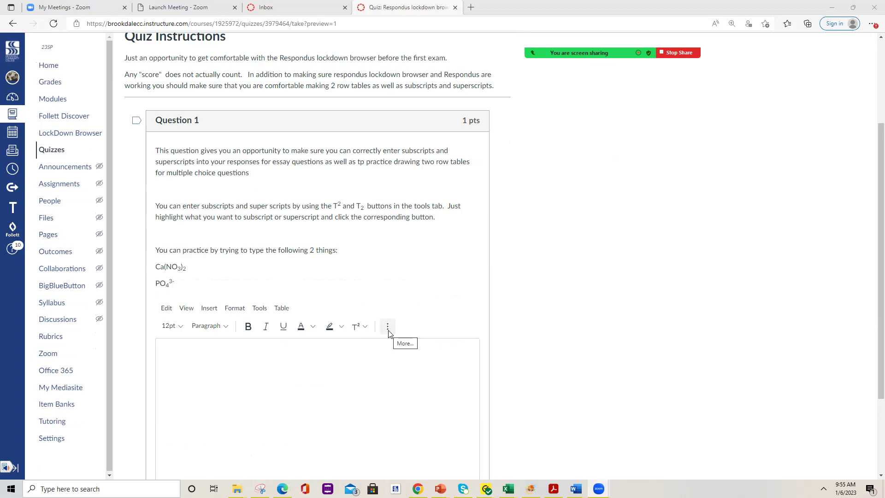
click(421, 163)
drag(443, 163, 467, 164)
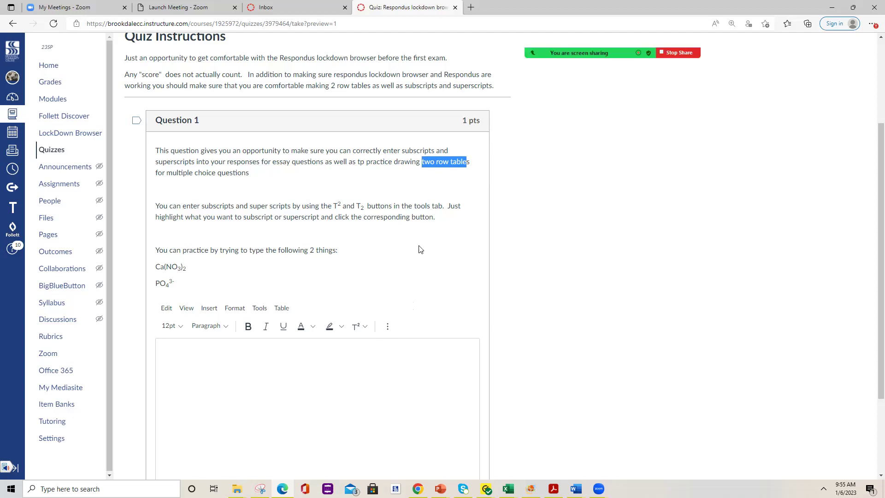
click(415, 278)
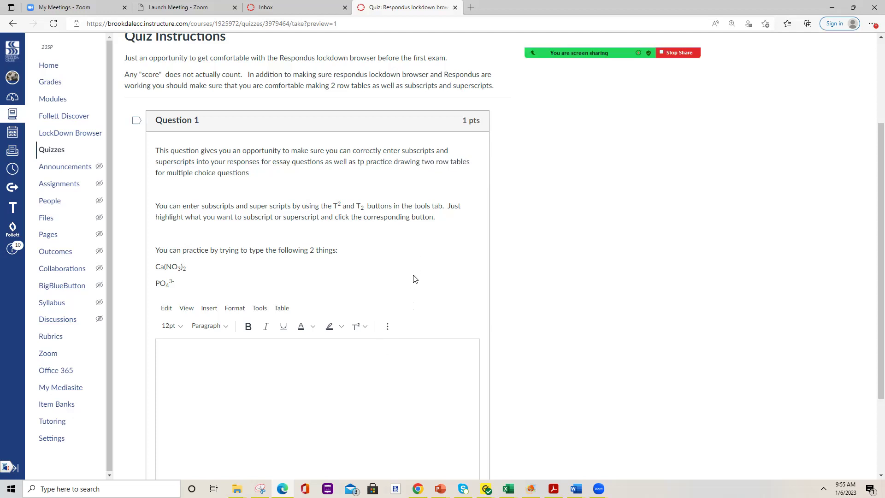
- Insert a table with seven columns and two rows into the Question 1 answer box
click(387, 327)
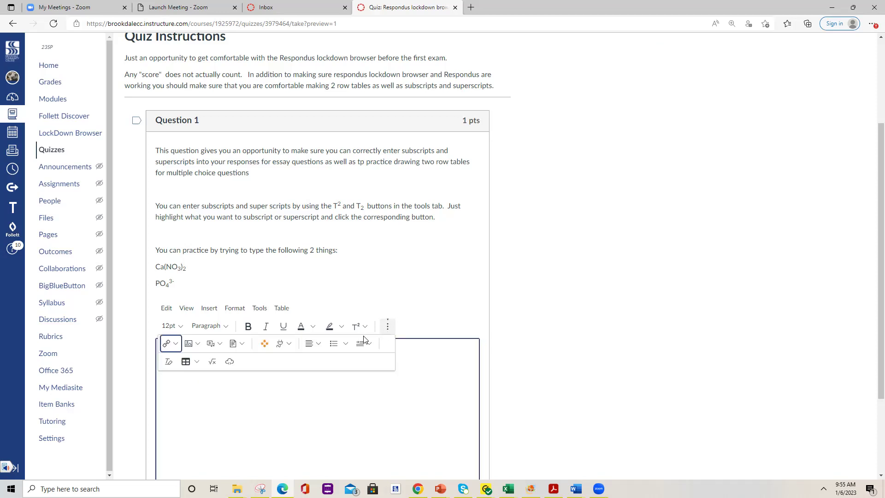
click(191, 362)
mouse_move(202, 382)
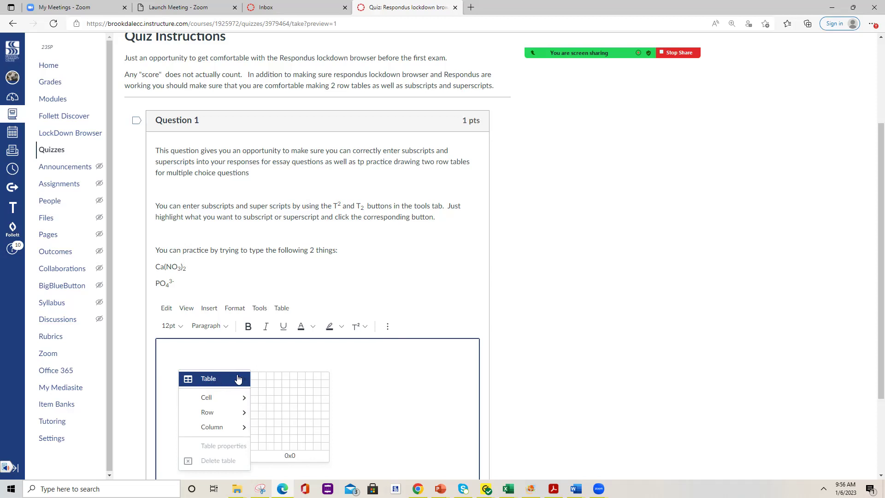
click(304, 383)
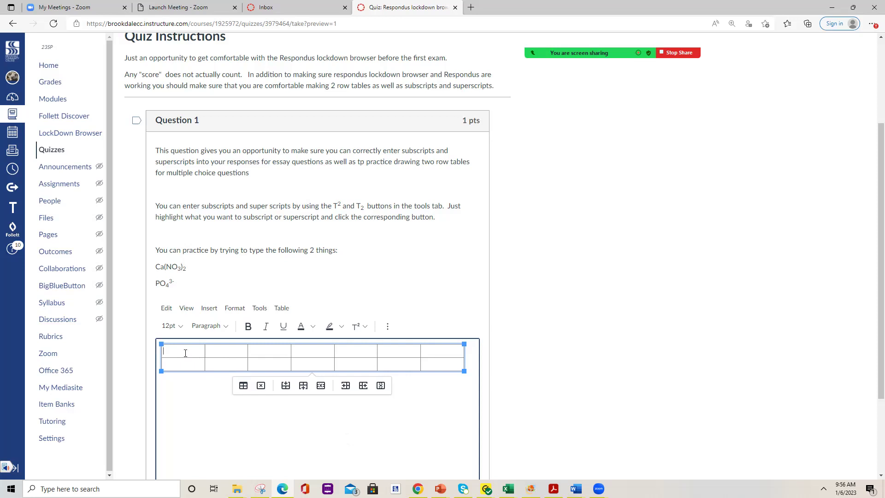
- Enter 4.74 feet in the table's first upper cell and fill the second column with 12 inches over 1 foot
text(4.74 feet)
click(227, 365)
text(1 foot)
text(1)
text(2 inche)
text(s)
- Fill the table's third column with 2.54 cm in the upper row and 1 inch in the lower row
click(268, 366)
text(1 c)
text(nch)
click(263, 352)
text(2.54)
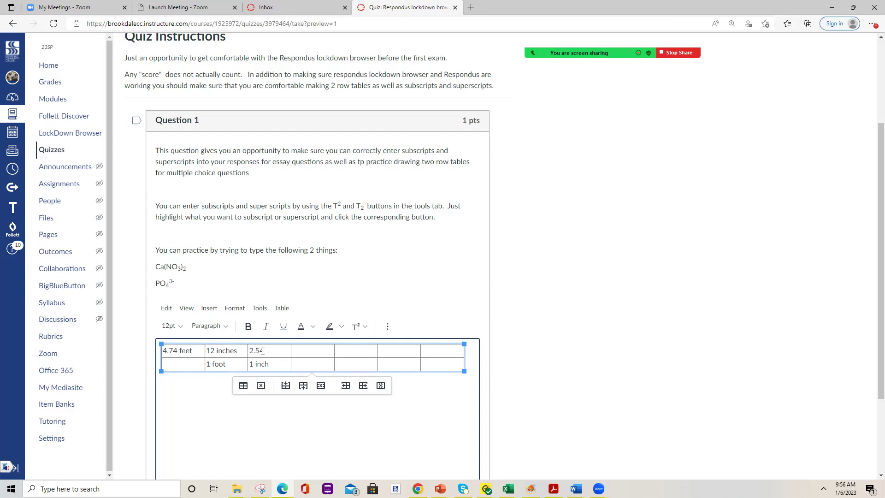
text( cm)
- Fill the fourth column with 1m over 100cm and the fifth column with 1000mm over 1m
click(307, 363)
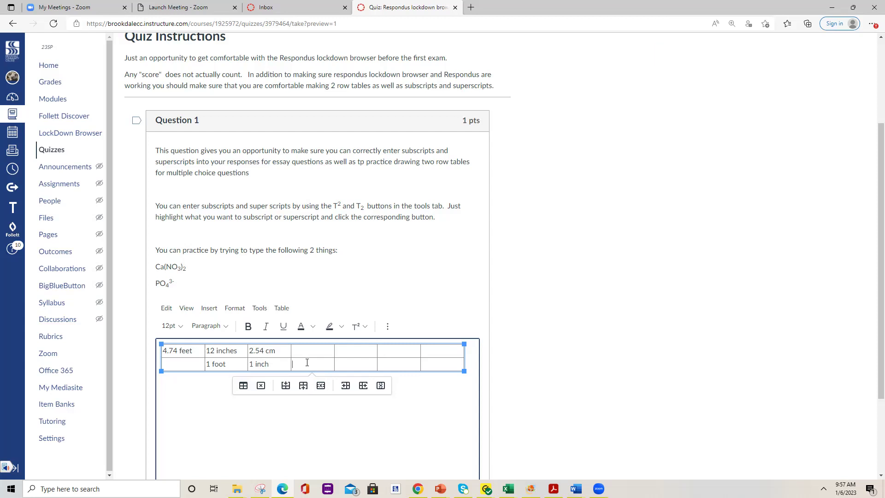
text(100 cm)
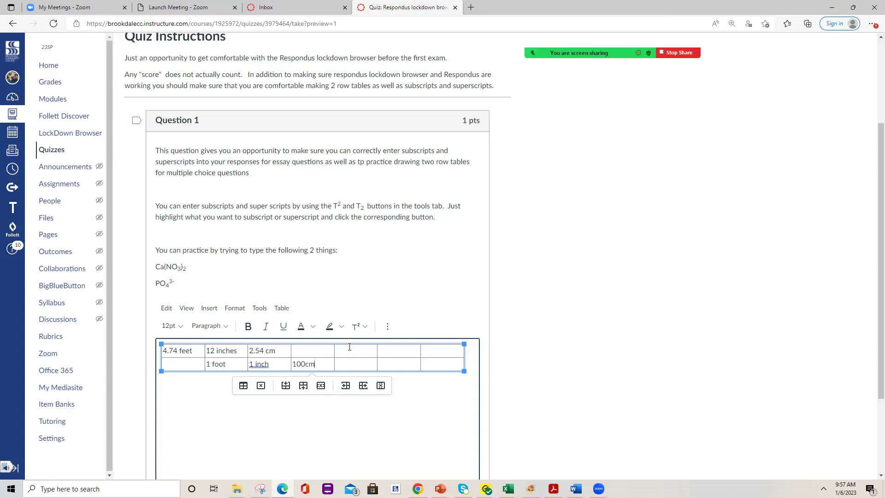
text(1m)
click(340, 361)
text(1mm)
key(BackSpace)
click(348, 353)
text(000mm)
click(198, 418)
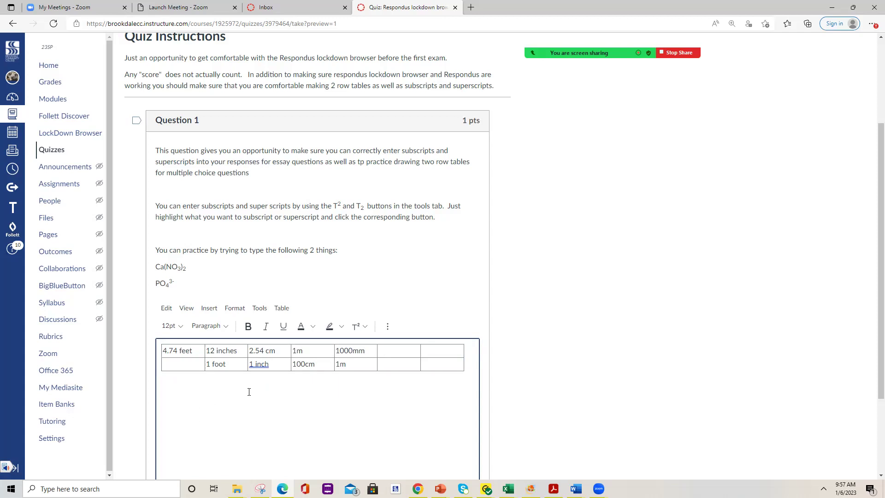
click(466, 368)
text(7664.mm)
key(BackSpace)
key(BackSpace)
key(BackSpace)
key(BackSpace)
key(BackSpace)
key(BackSpace)
key(BackSpace)
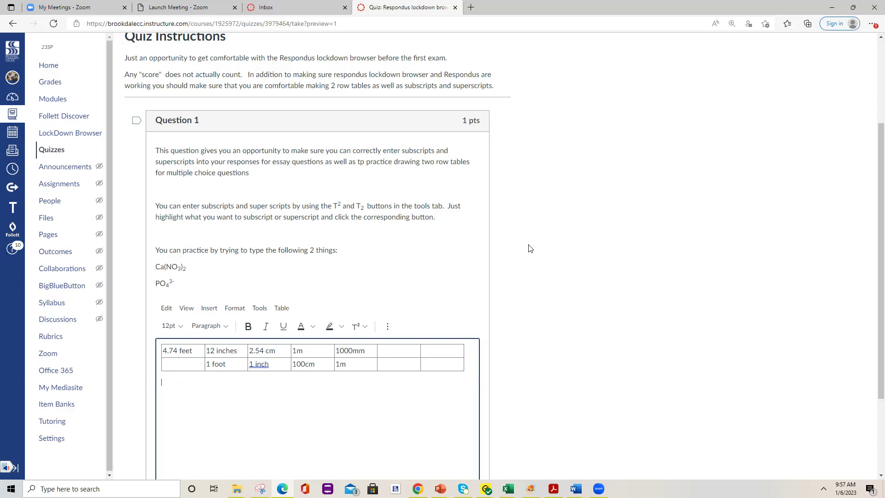
- Insert a second table with six columns and two rows directly below the first one
click(388, 326)
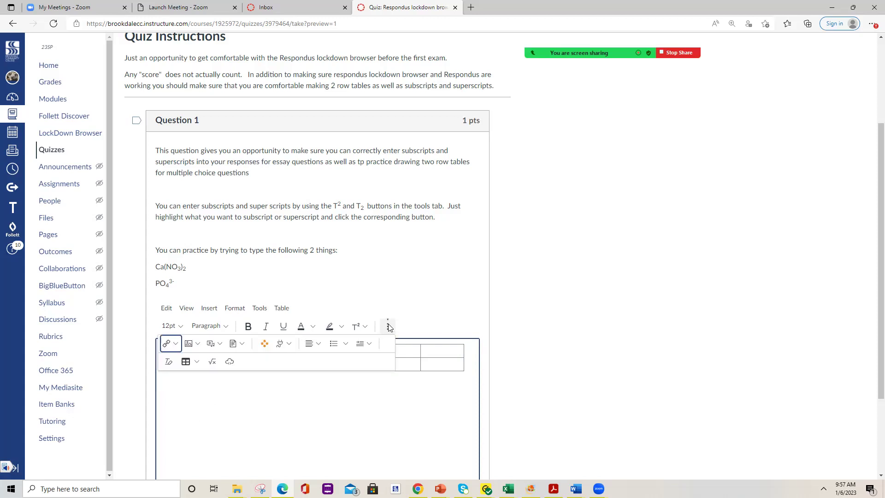
click(187, 367)
mouse_move(221, 383)
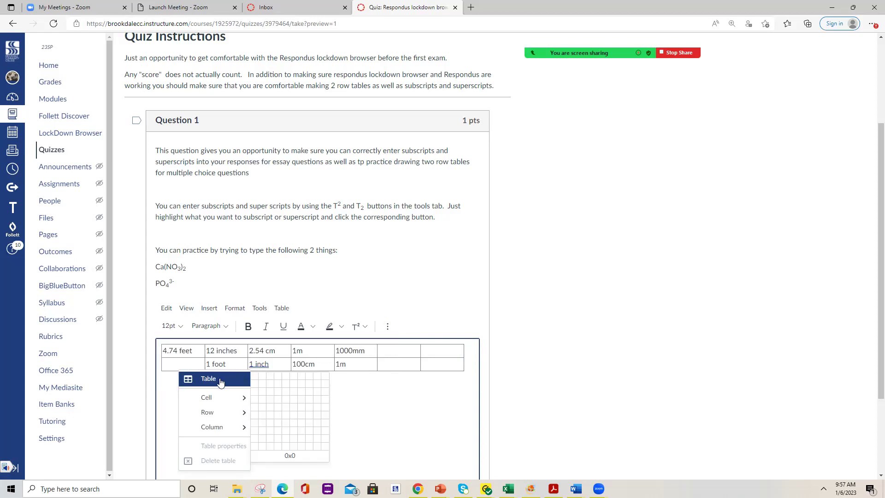
click(295, 382)
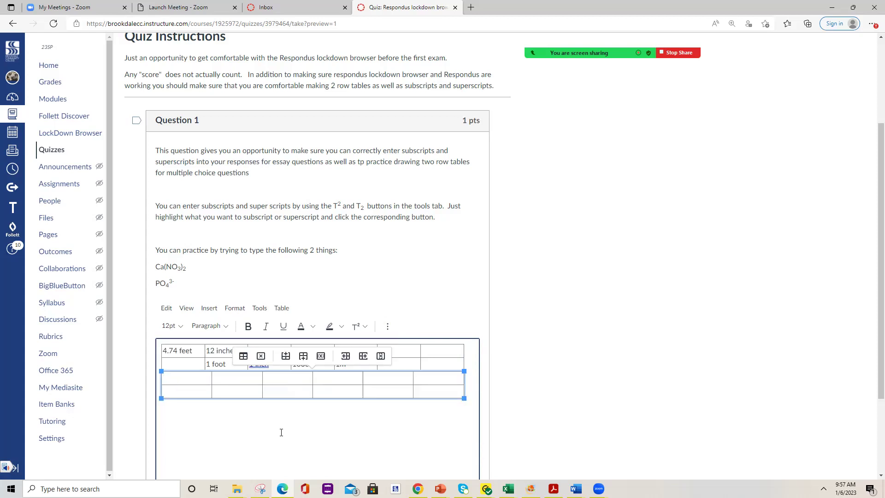
click(476, 395)
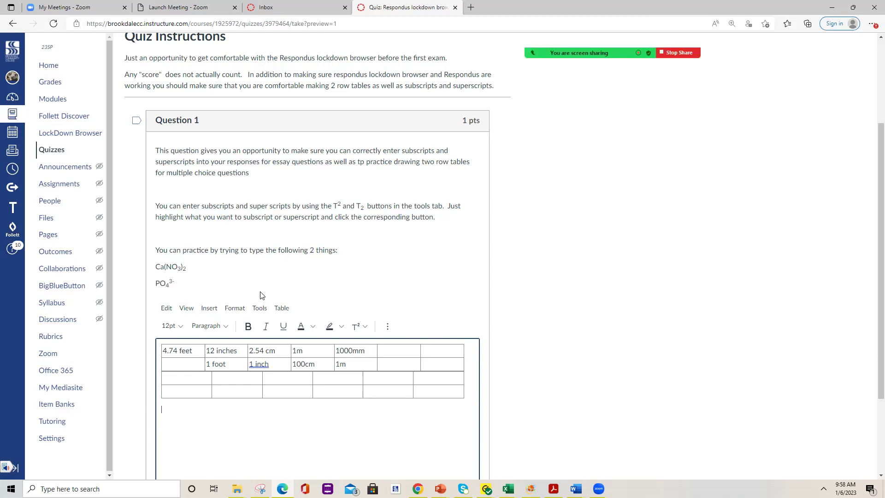
- Write the first practice formula as plain text, Ca(NO3)2, below the second table
click(192, 271)
drag(189, 271, 157, 276)
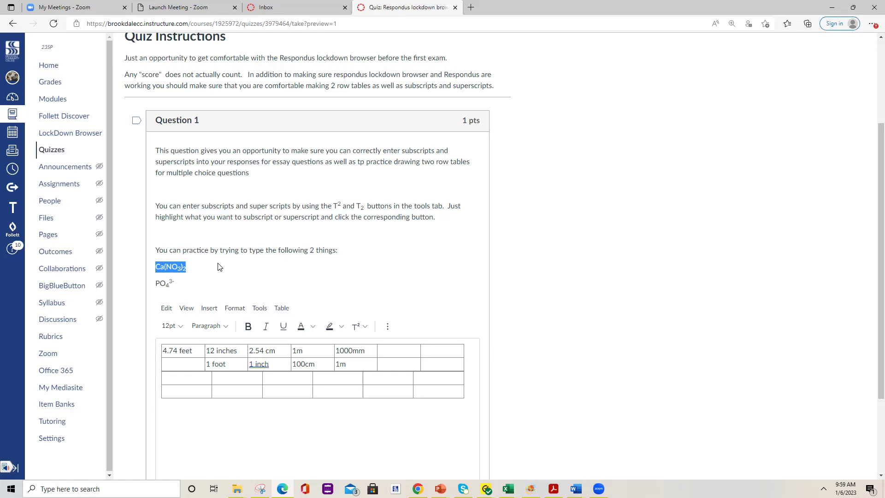
click(226, 415)
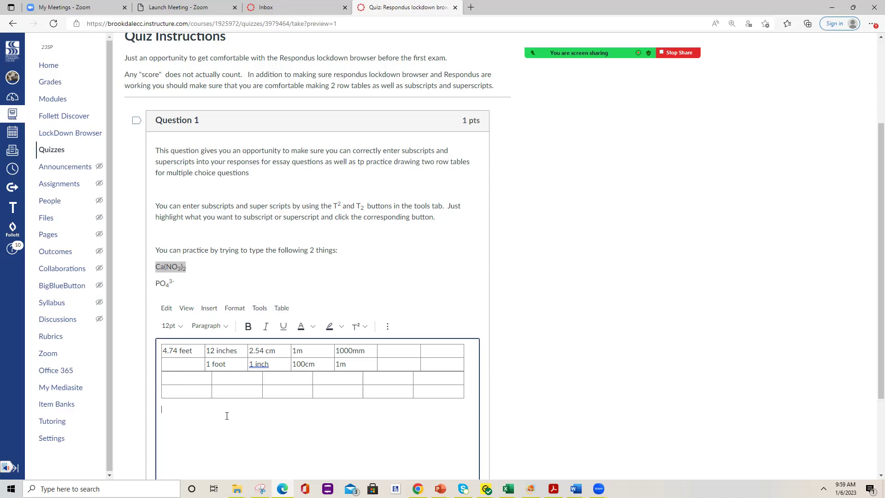
text(Ca()
text(NO)
text(3()
text(2)
scroll(237, 417, down, 2)
drag(194, 343, 155, 350)
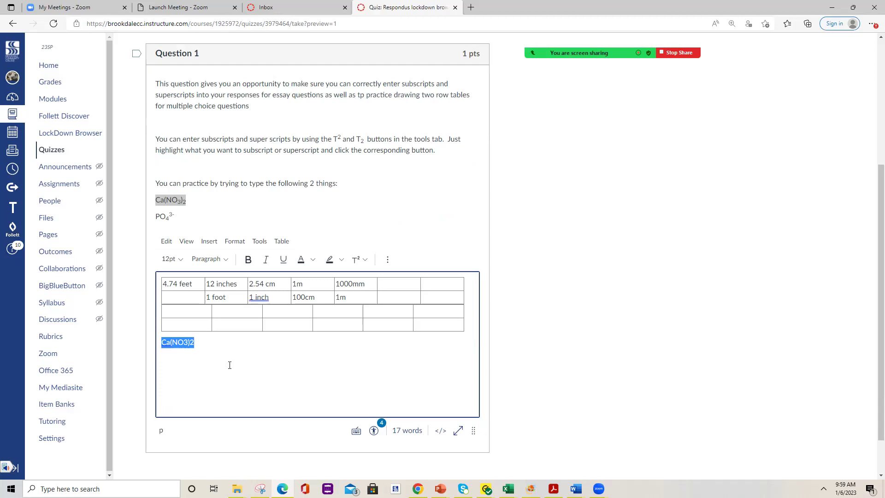
click(198, 369)
- Format the 3 and the final 2 of the answer's Ca(NO3)2 as subscripts and compare it with the question's formula
drag(183, 342, 188, 342)
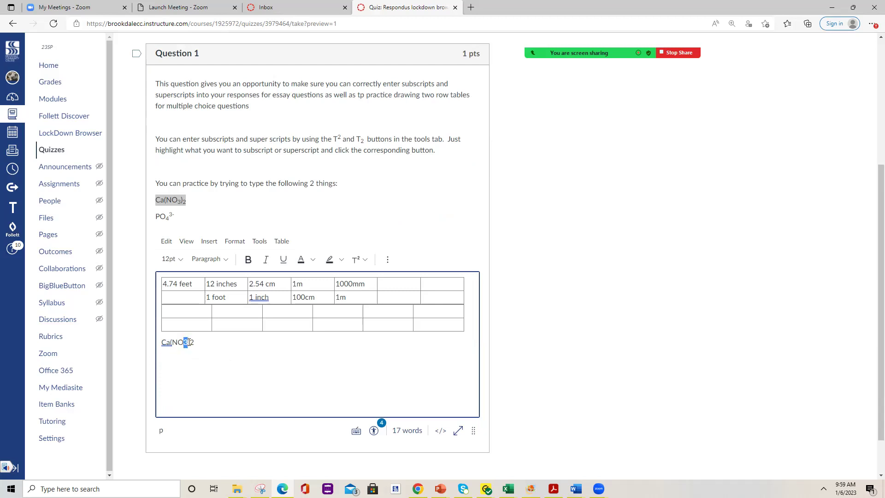
click(366, 261)
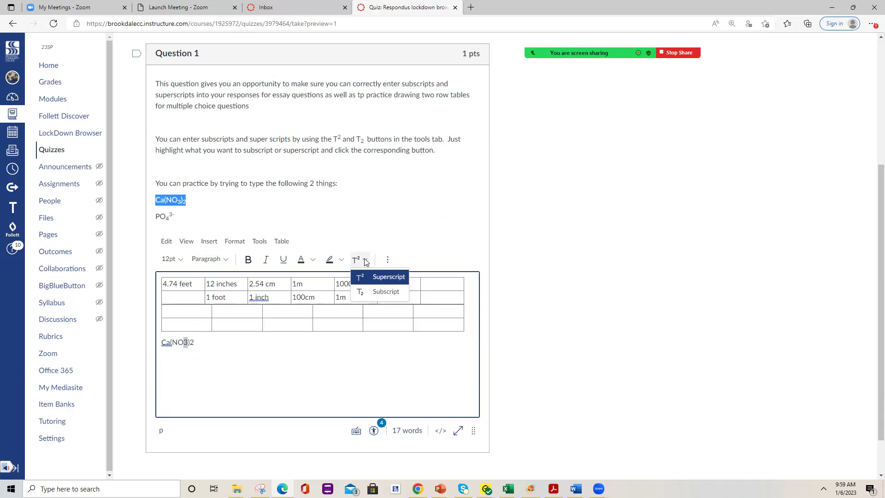
click(372, 292)
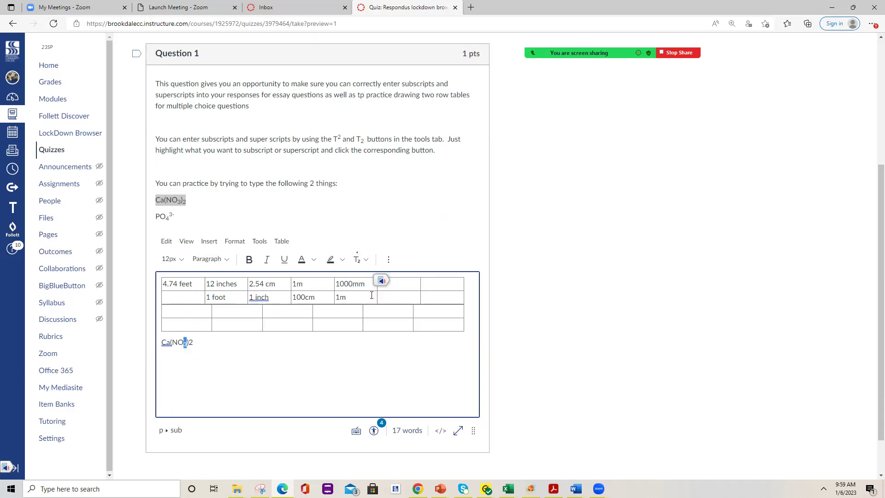
click(199, 366)
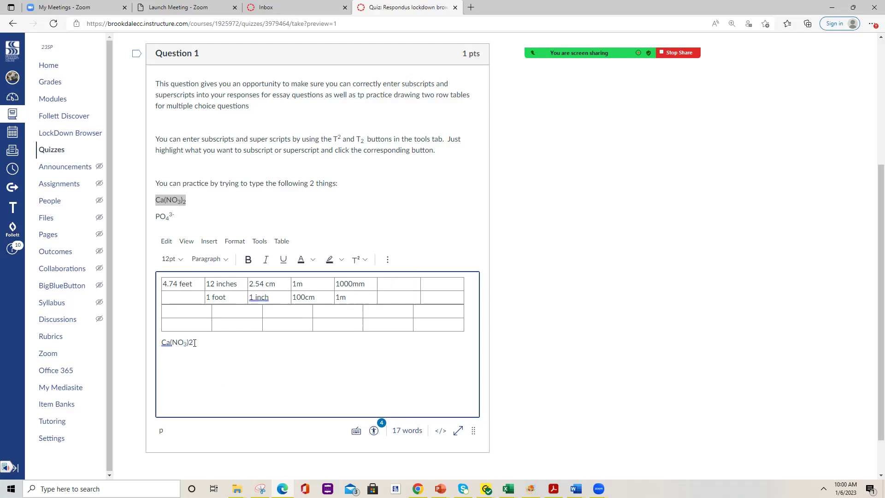
double_click(190, 342)
click(365, 260)
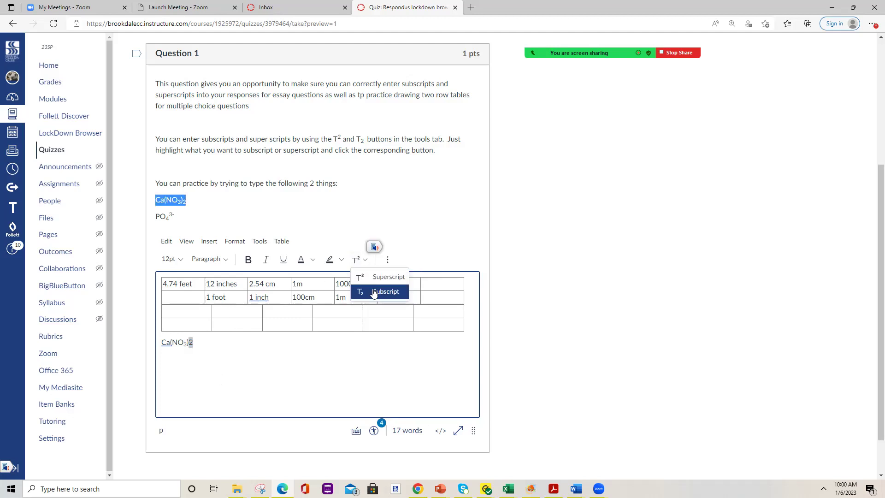
click(373, 293)
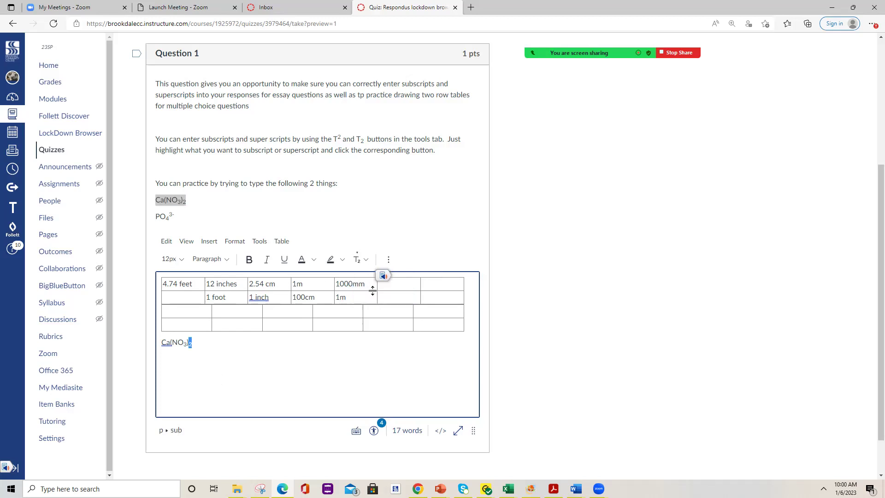
click(211, 370)
drag(200, 345, 161, 344)
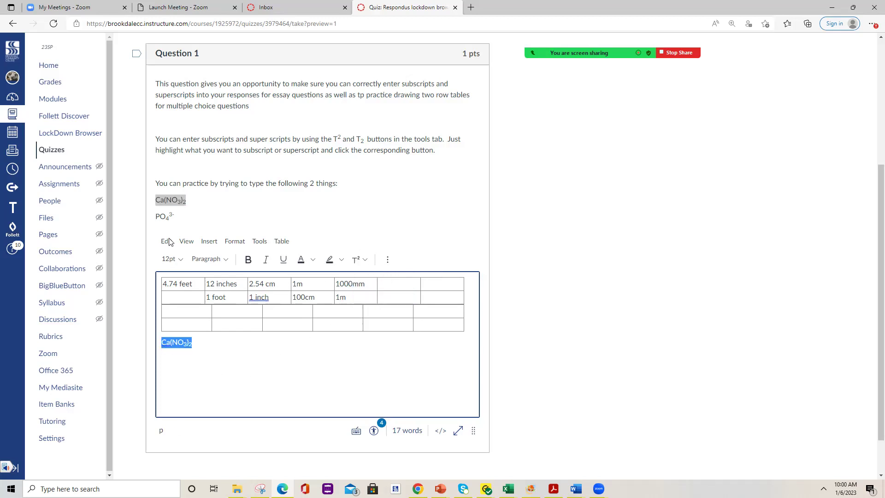
drag(186, 202, 155, 203)
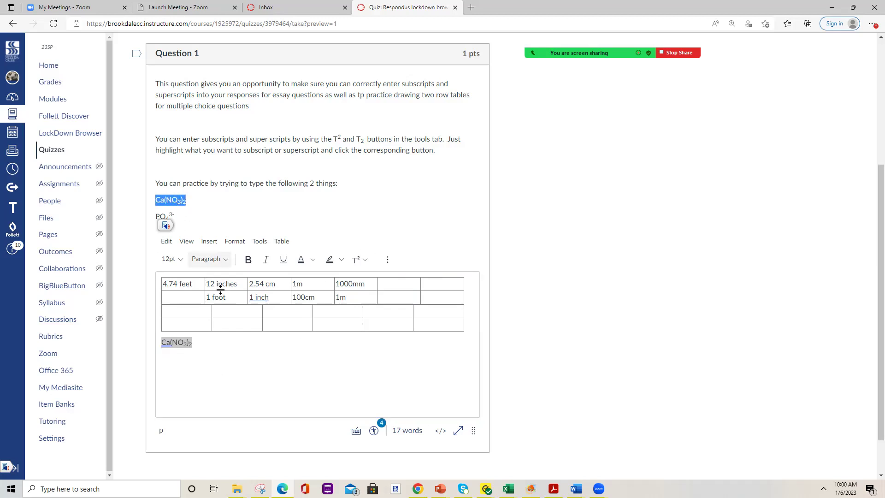
- Start a new line below Ca(NO3)2 with subscript formatting turned off, testing it with a letter C and removing the letter
click(232, 347)
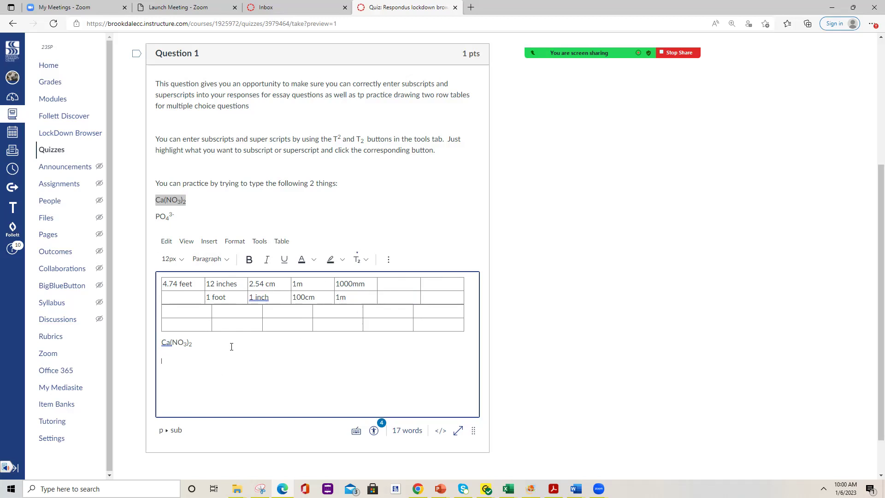
click(362, 262)
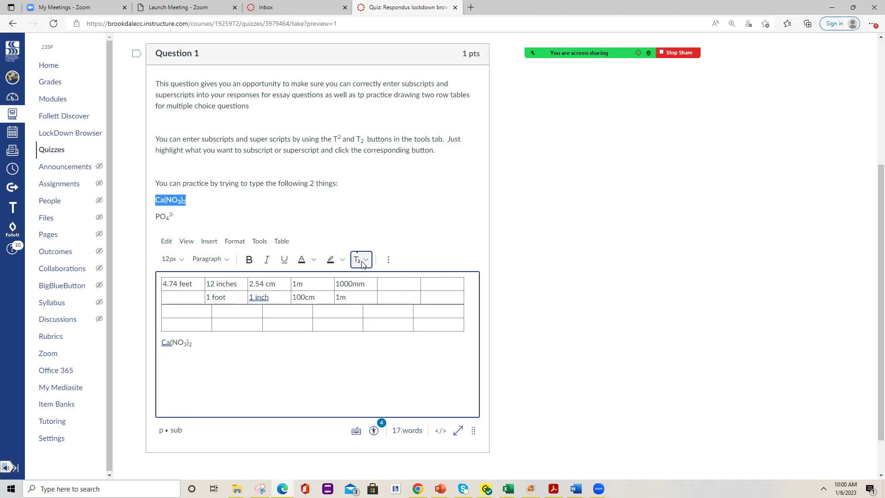
click(356, 257)
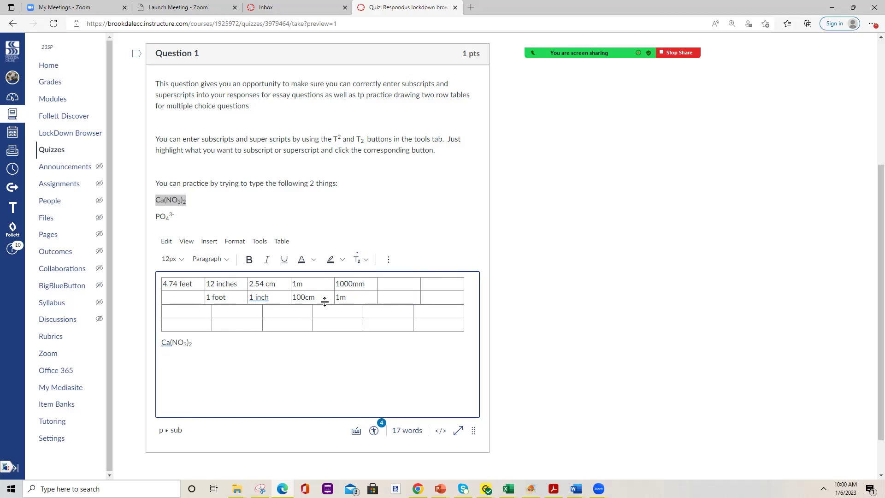
click(363, 260)
click(377, 278)
key(Return)
text(C)
click(365, 259)
click(366, 277)
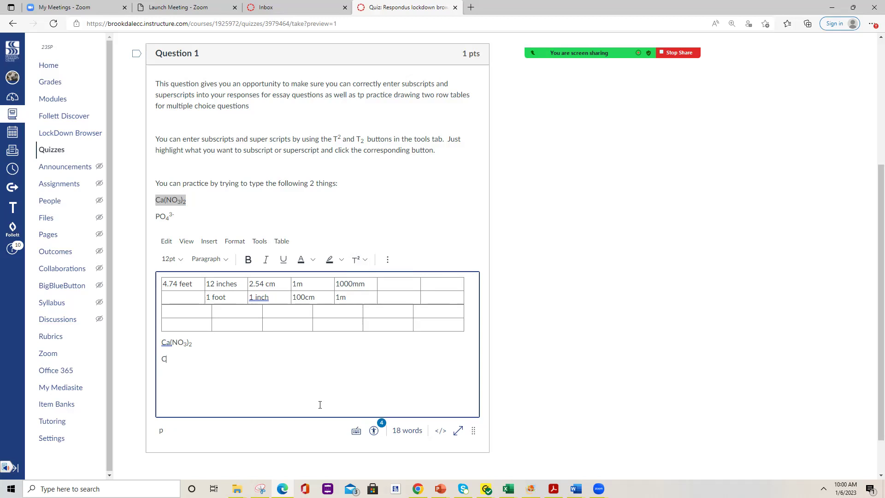
key(BackSpace)
- Write the second practice formula as plain text, PO43-, on the line below Ca(NO3)2
drag(178, 217, 156, 217)
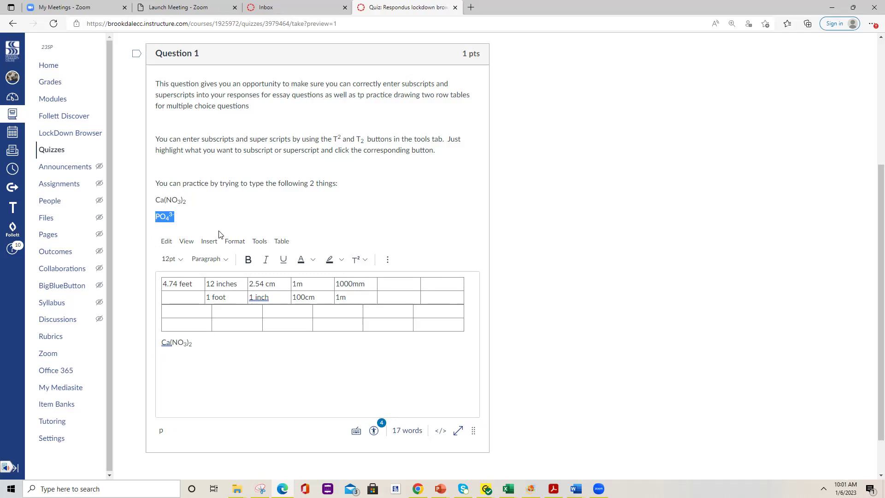
click(184, 362)
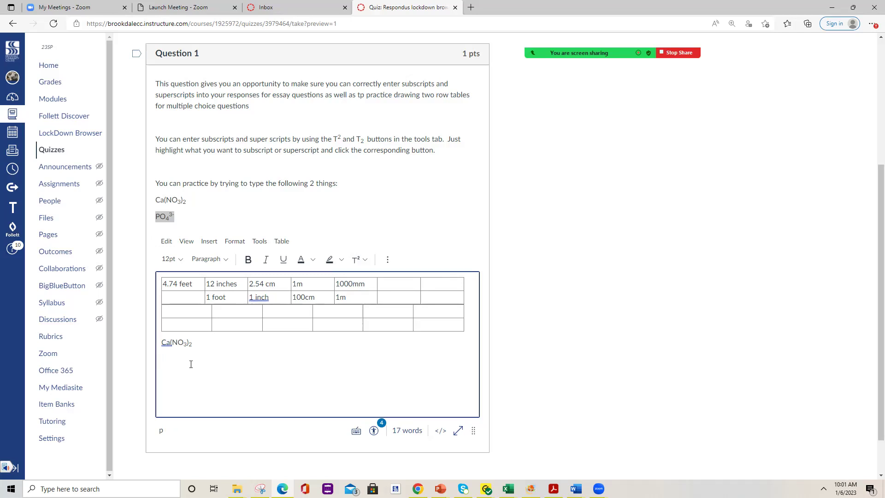
text(PO43)
- Format the 4 in the answer's PO43- as a subscript
drag(176, 359, 174, 359)
click(357, 262)
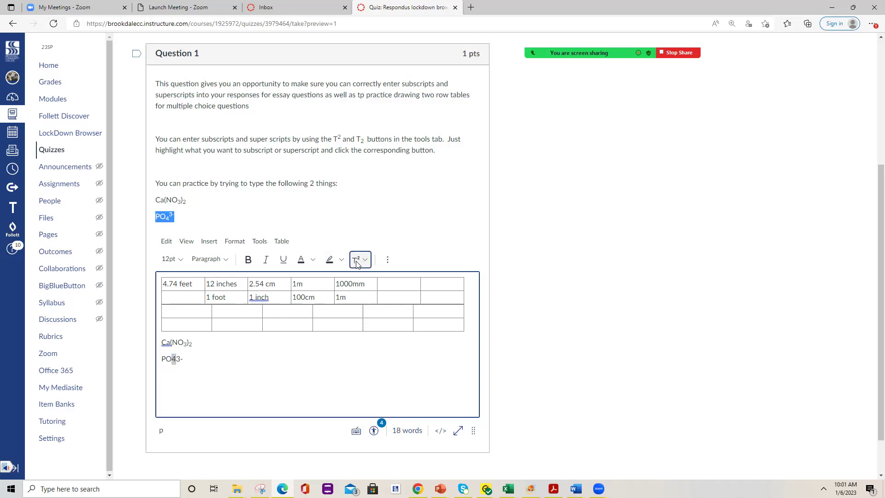
click(356, 261)
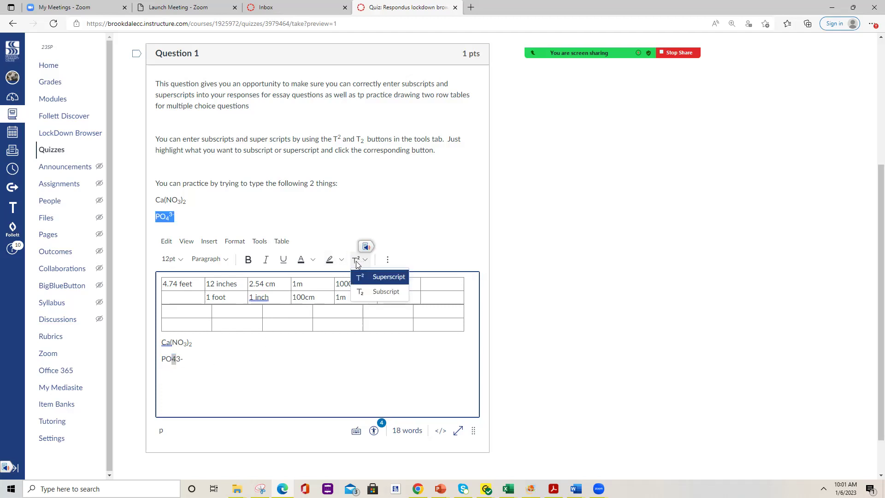
click(362, 291)
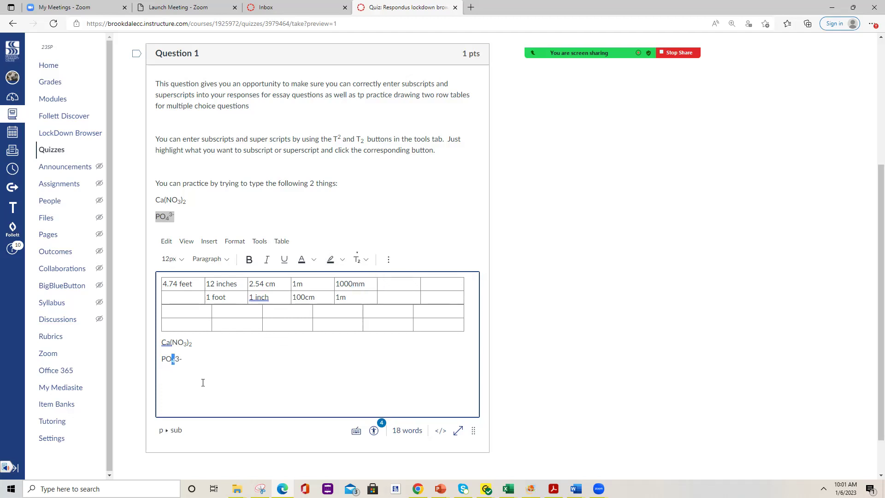
- Format the 3- at the end of the answer's PO43- as a superscript and compare the result with the question's formula
click(188, 381)
drag(183, 363, 174, 362)
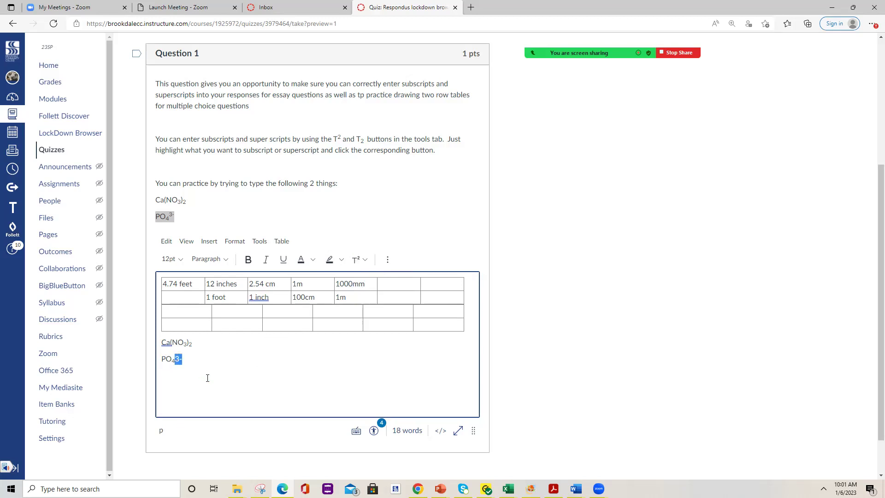
click(359, 262)
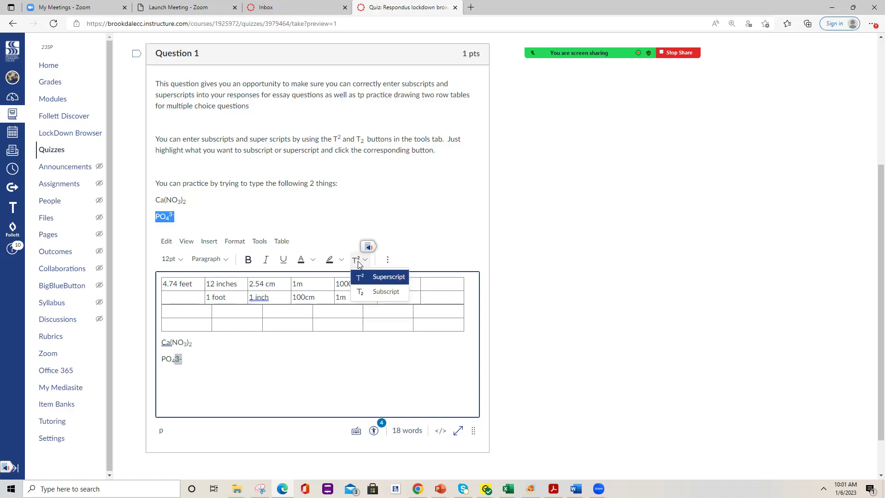
click(367, 281)
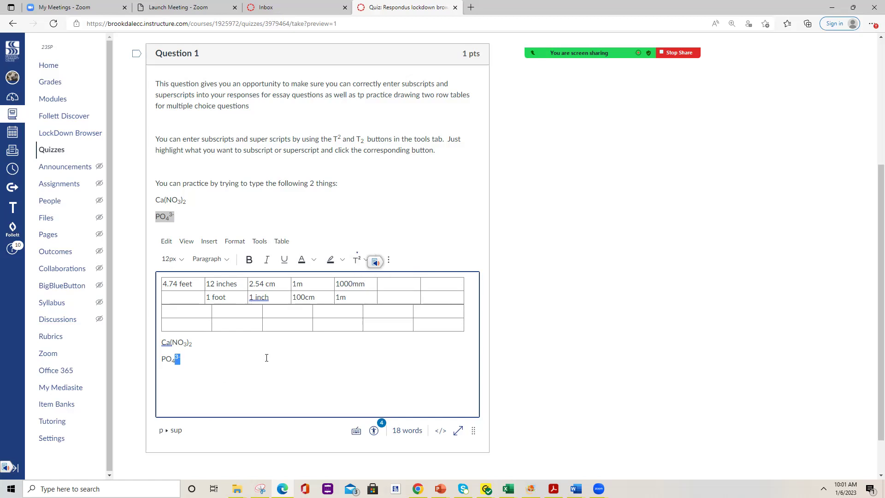
drag(185, 358, 159, 362)
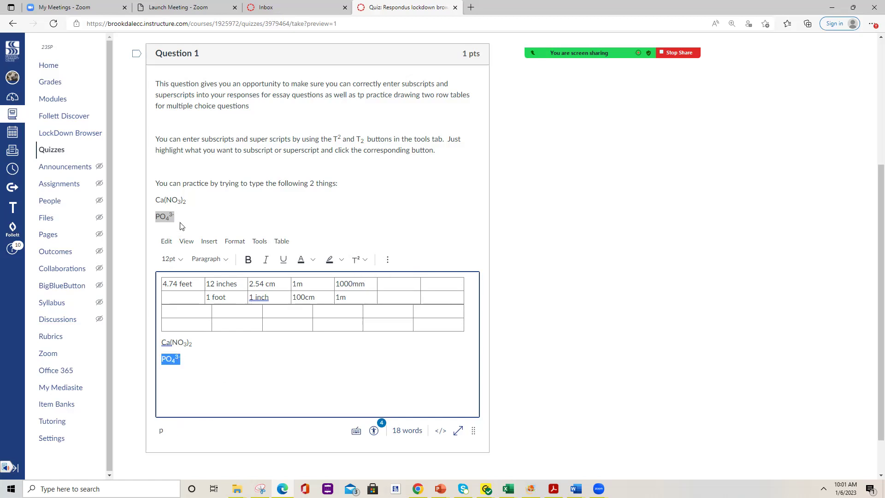
mouse_move(180, 226)
mouse_down()
mouse_move(158, 217)
mouse_move(177, 219)
mouse_up()
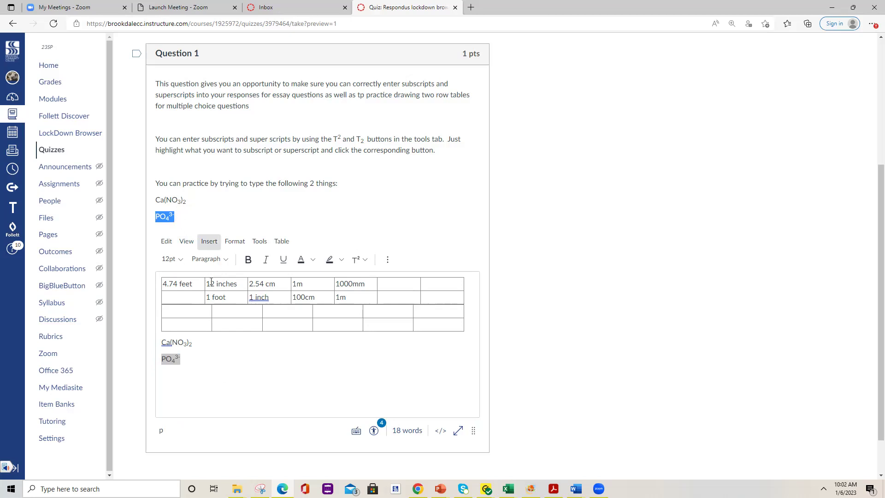
click(197, 358)
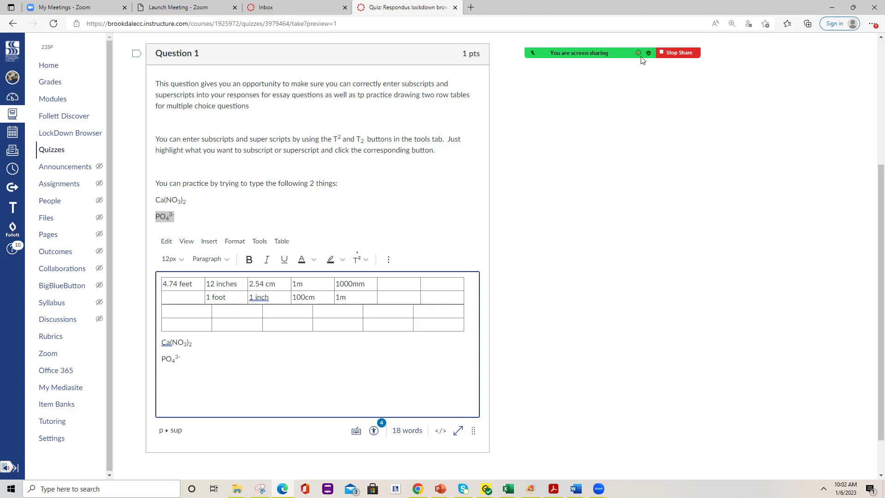
mouse_move(643, 59)
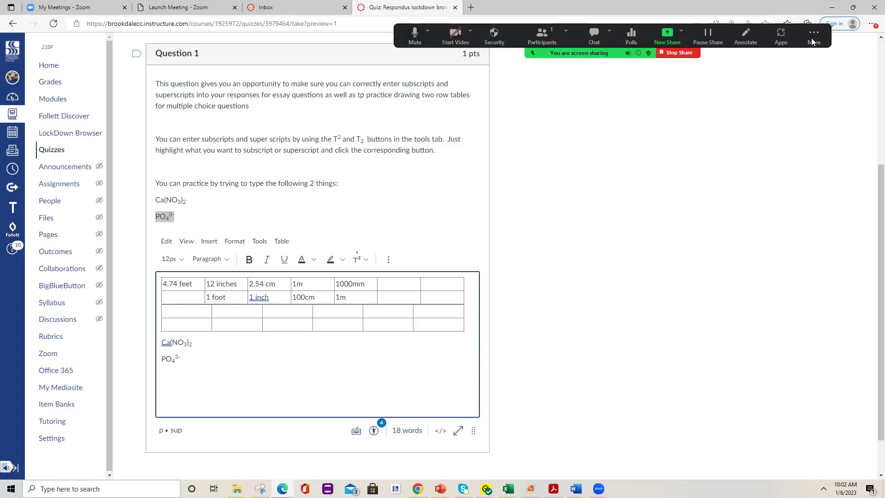